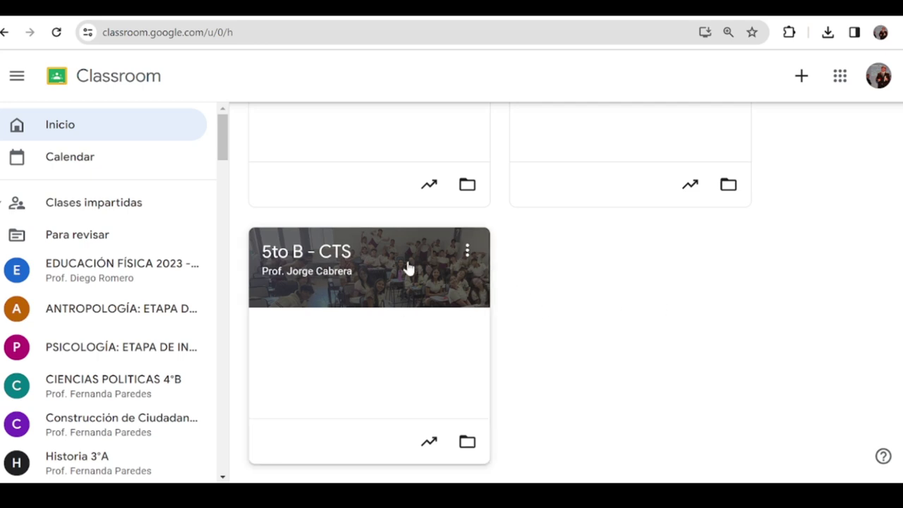
Archive the old 5to B - CTS and 5to A - CTS classes
left_click(467, 251)
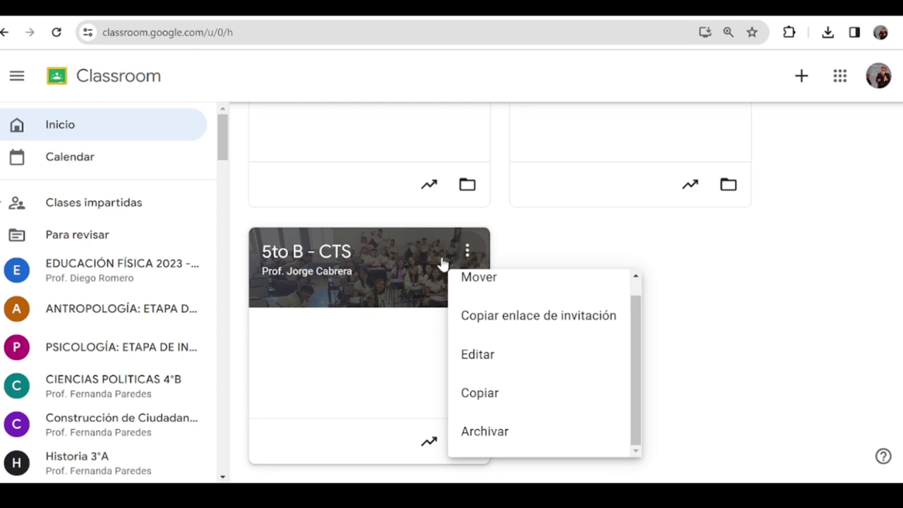
left_click(494, 433)
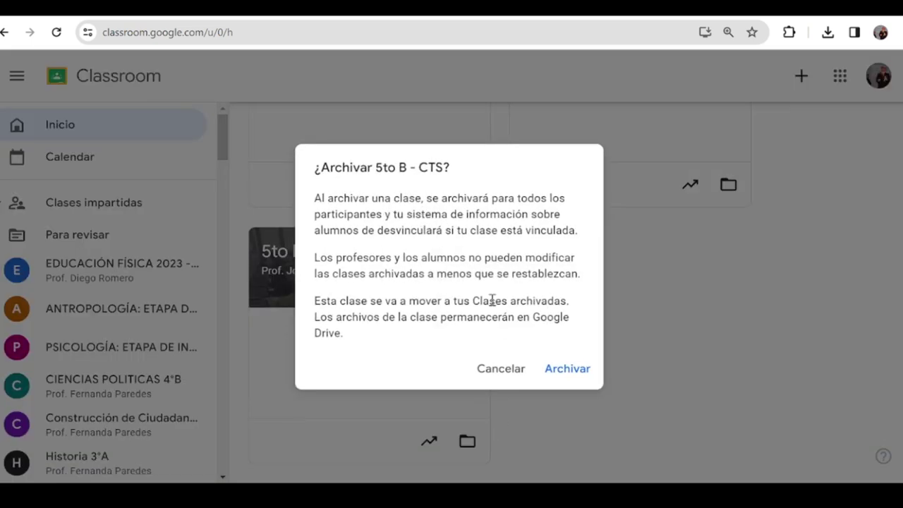
left_click(564, 374)
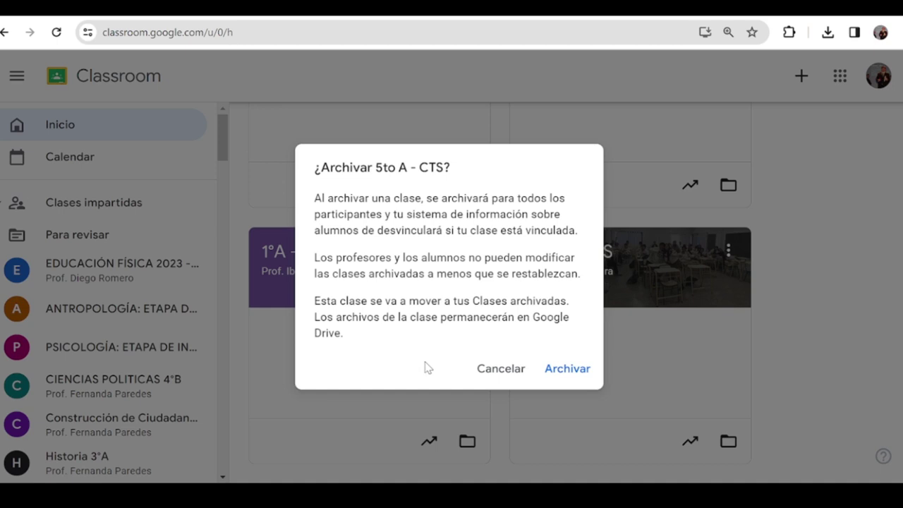
key("Return")
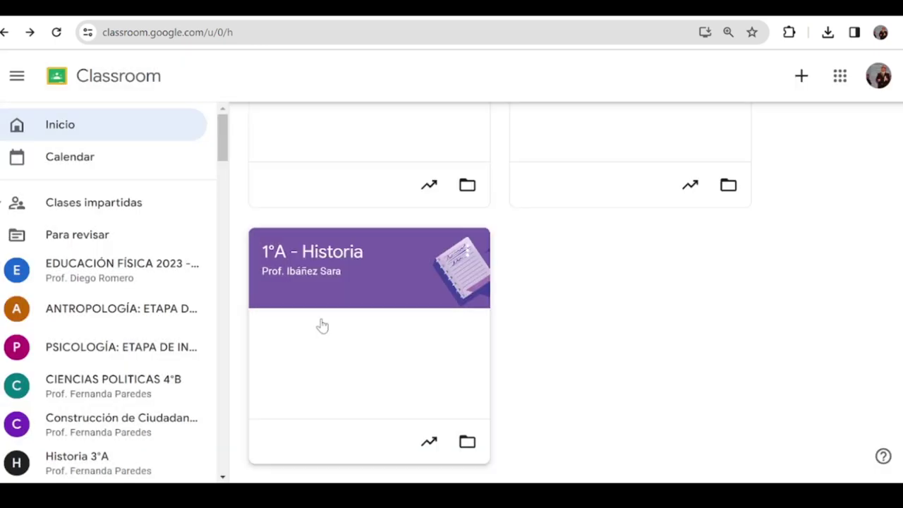
Open the archived classes and view the options available for the 5to B - CTS class
scroll(155, 350, "down", 15)
scroll(152, 358, "down", 10)
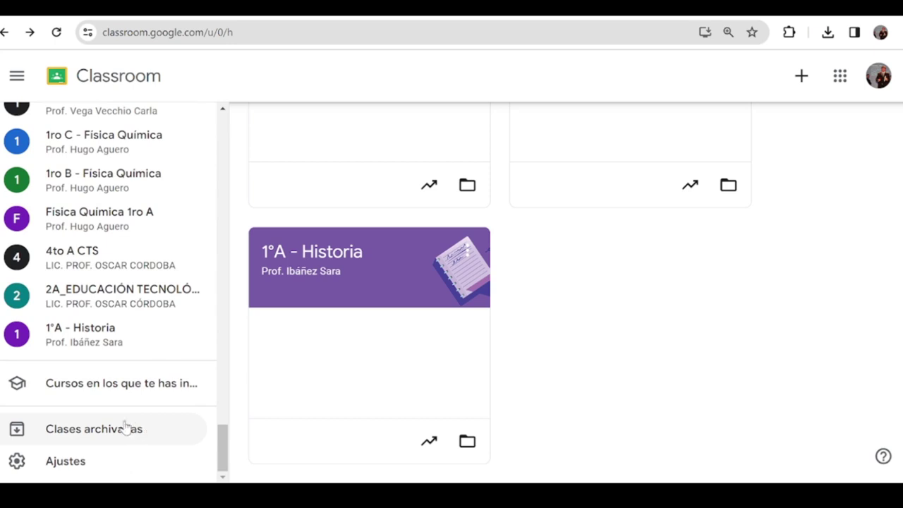
left_click(107, 437)
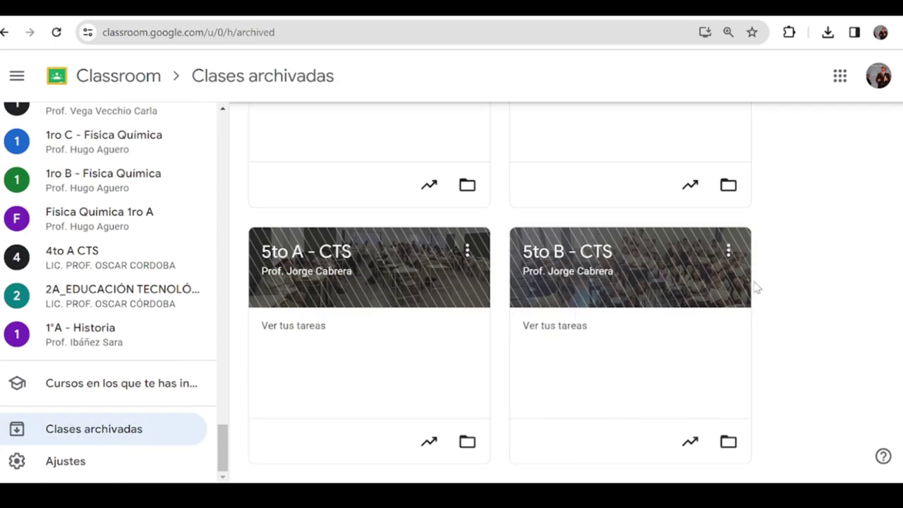
left_click(729, 252)
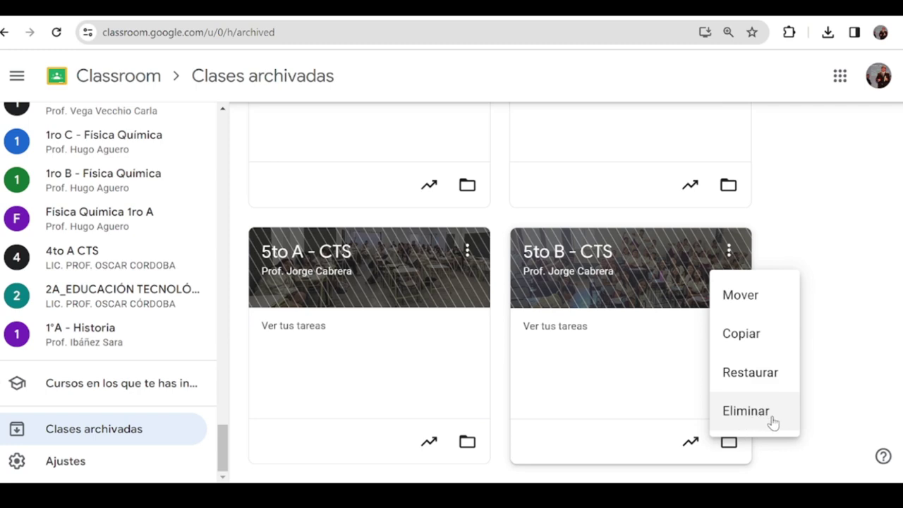
scroll(262, 292, "up", 5)
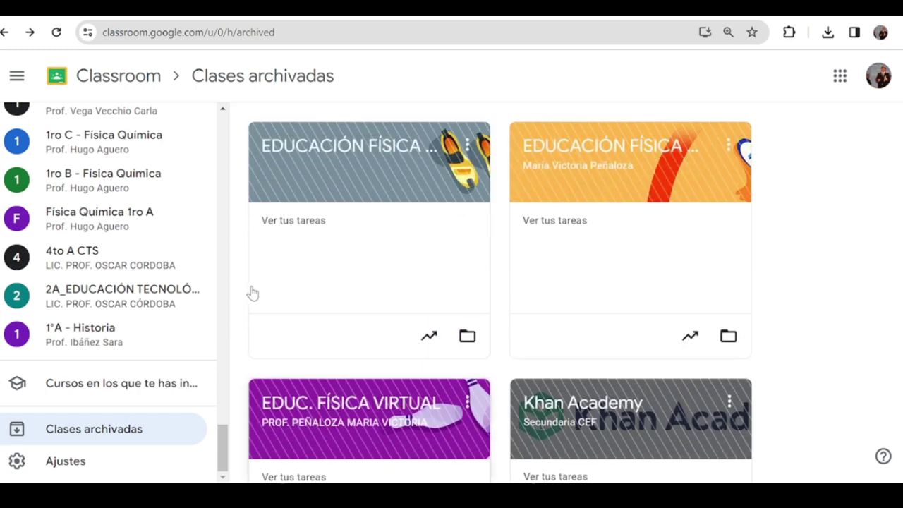
Return to the home page, start creating a class and name it 5to "A" - CTS
scroll(193, 250, "up", 10)
scroll(199, 250, "up", 10)
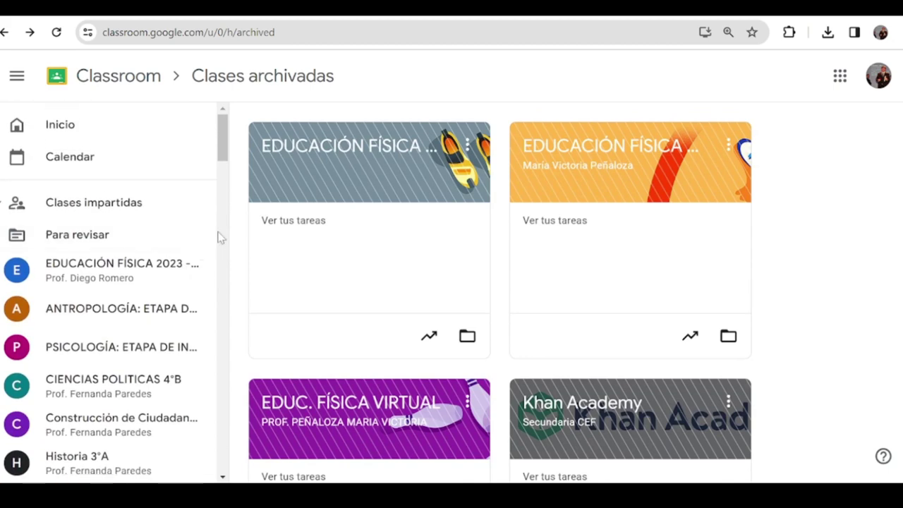
left_click(113, 129)
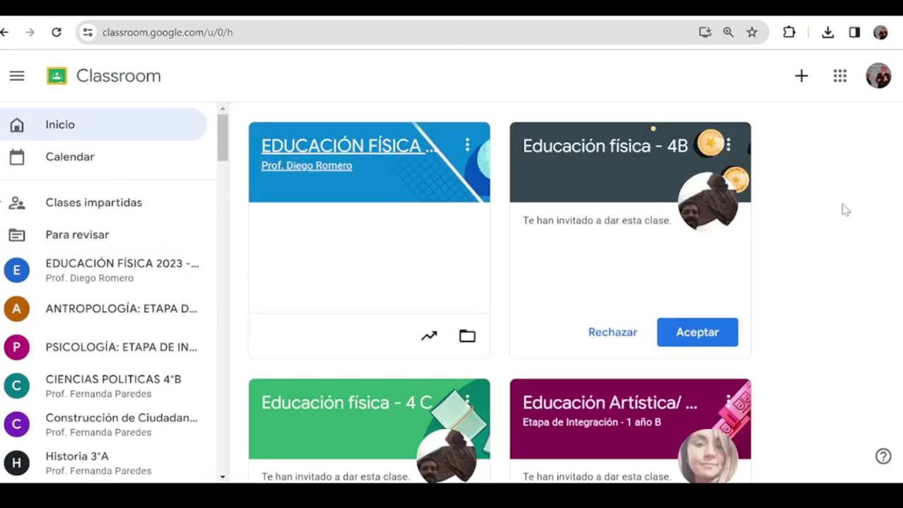
left_click(801, 77)
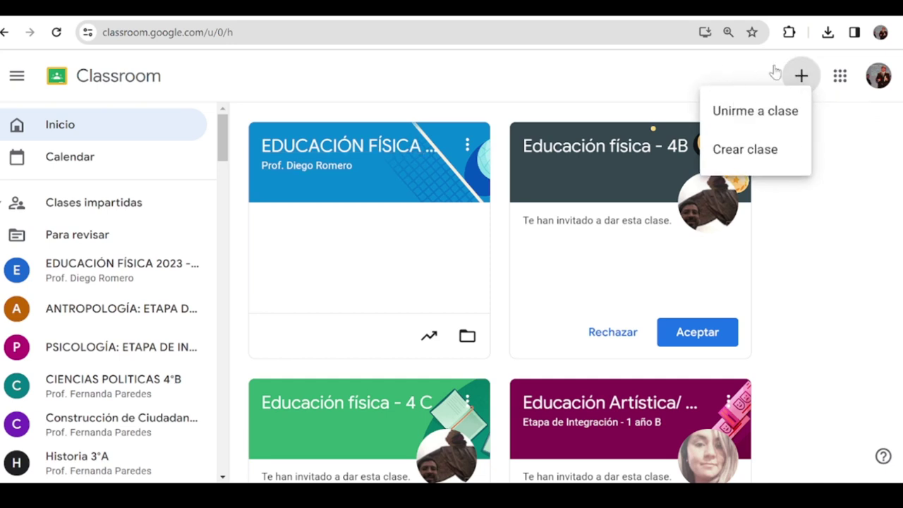
left_click(776, 148)
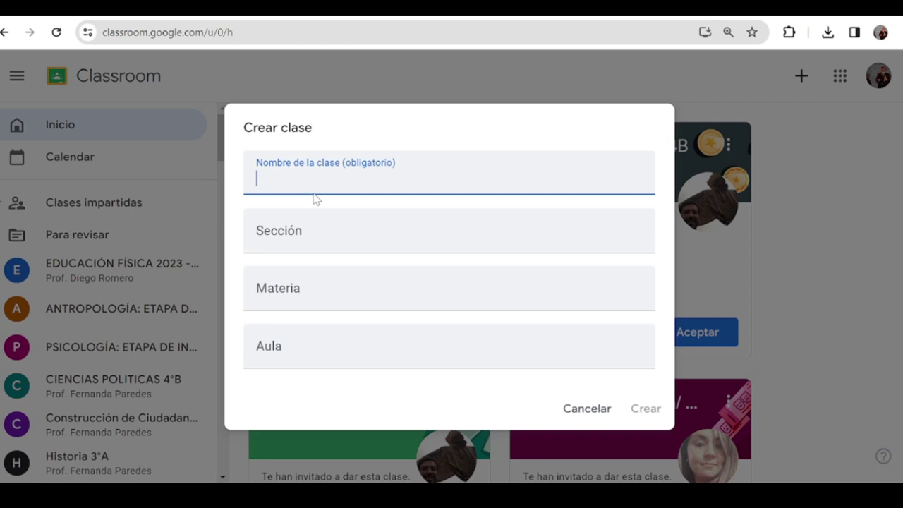
type("5to \"A\"")
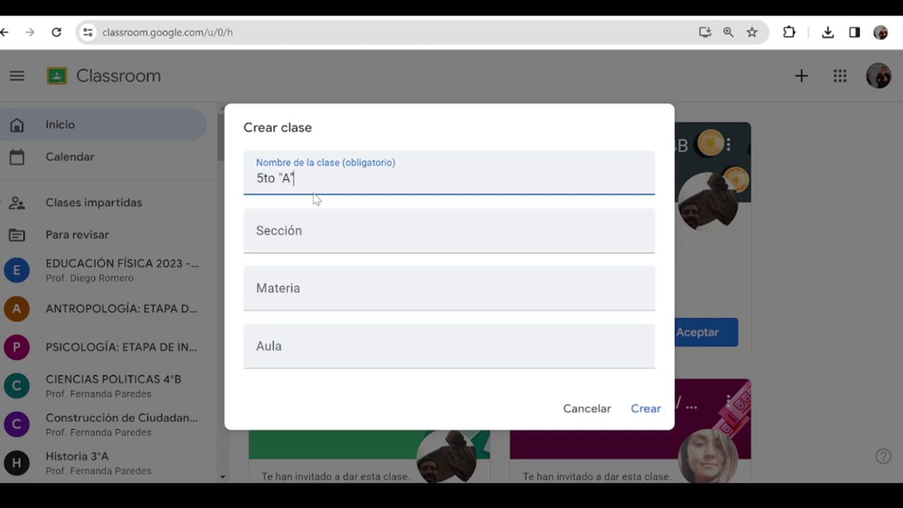
type(" - CTS")
Enter the teacher's name as the section, CTS 2024 as the subject and 5to A as the room, and create the class
left_click(314, 232)
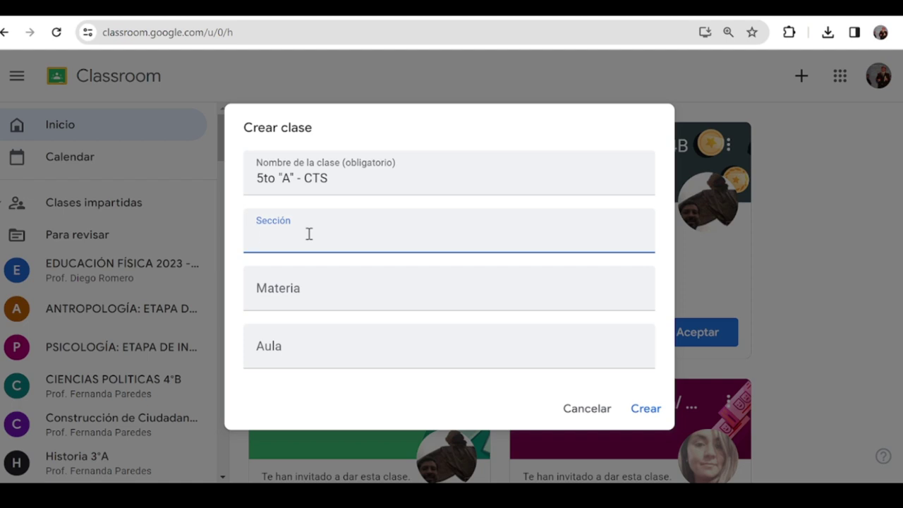
type("rof. Jorge Cabrera")
left_click(318, 289)
type("CTR")
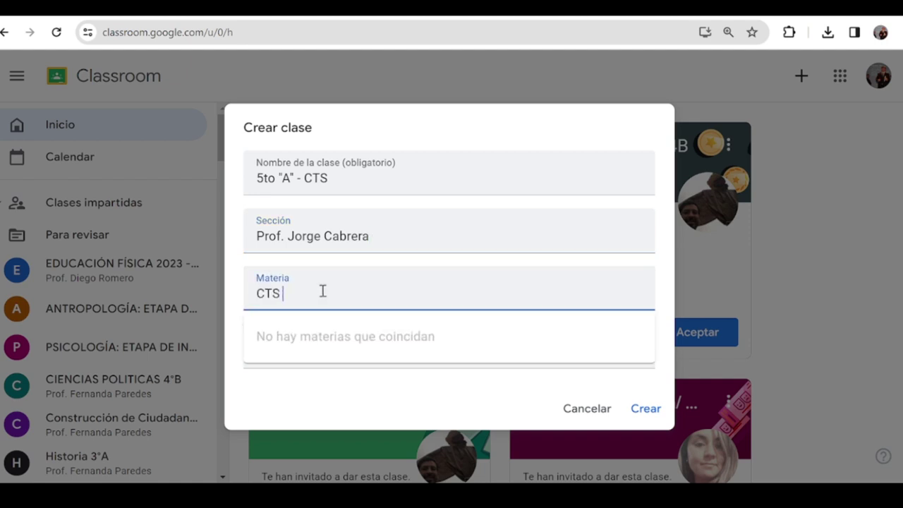
type(" 2024")
left_click(471, 397)
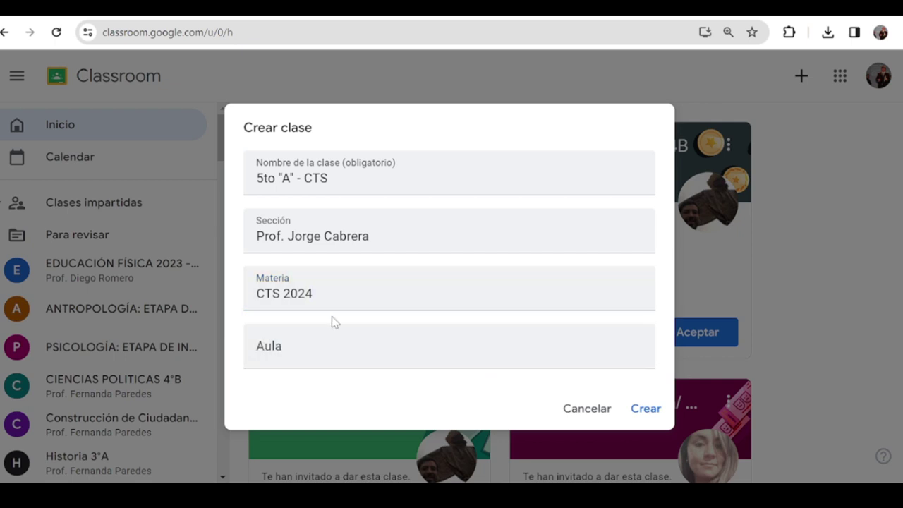
left_click(323, 345)
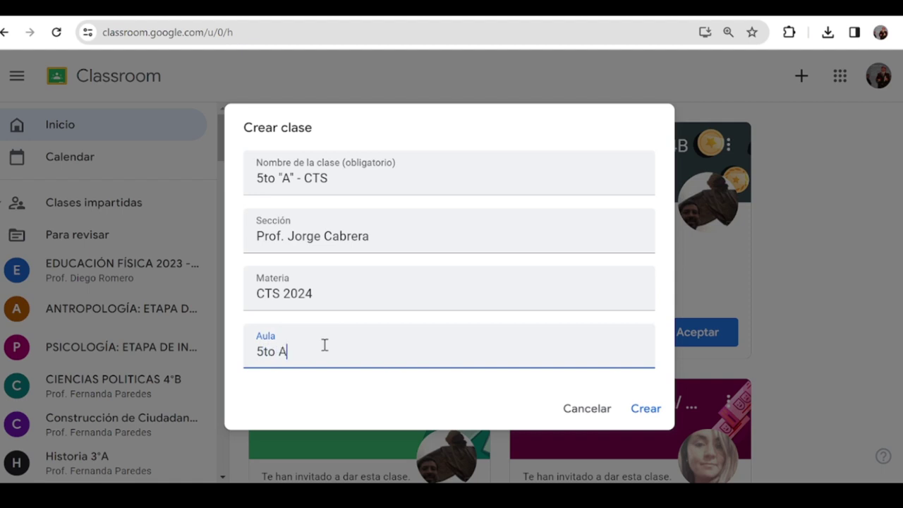
left_click(645, 408)
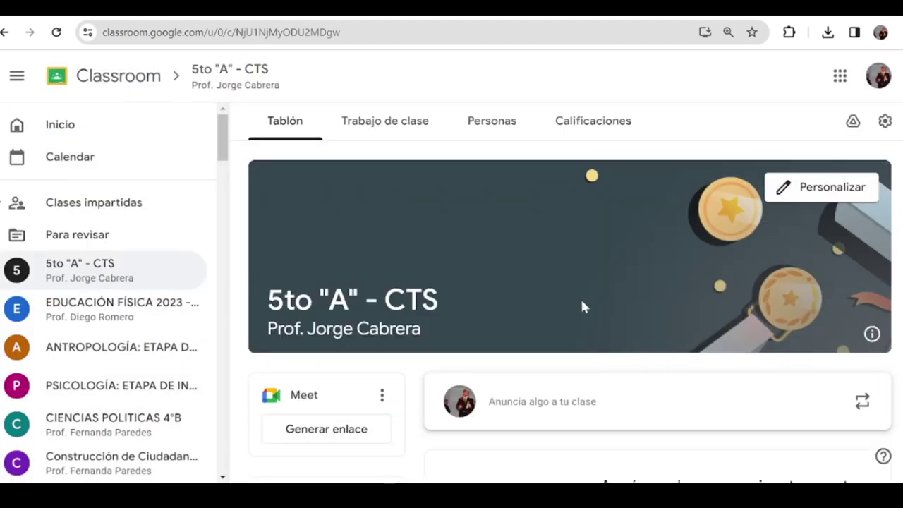
Start reusing a post in the new class's stream and choose the archived 5to B - CTS class as its source
scroll(536, 317, "down", 2)
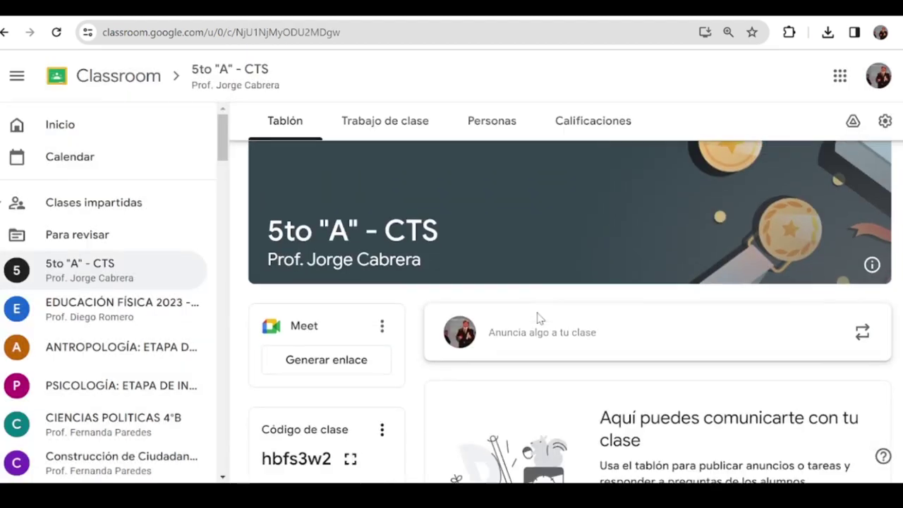
scroll(564, 339, "up", 2)
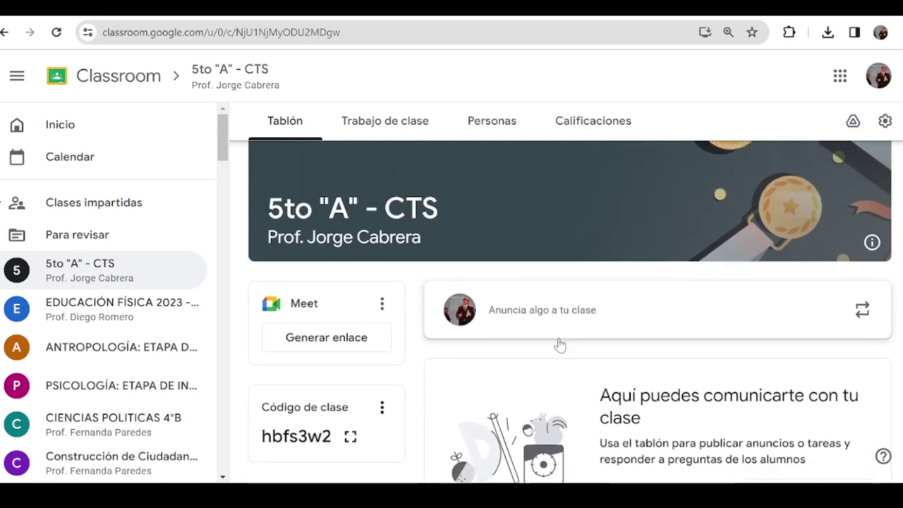
scroll(561, 346, "down", 2)
scroll(674, 351, "down", 1)
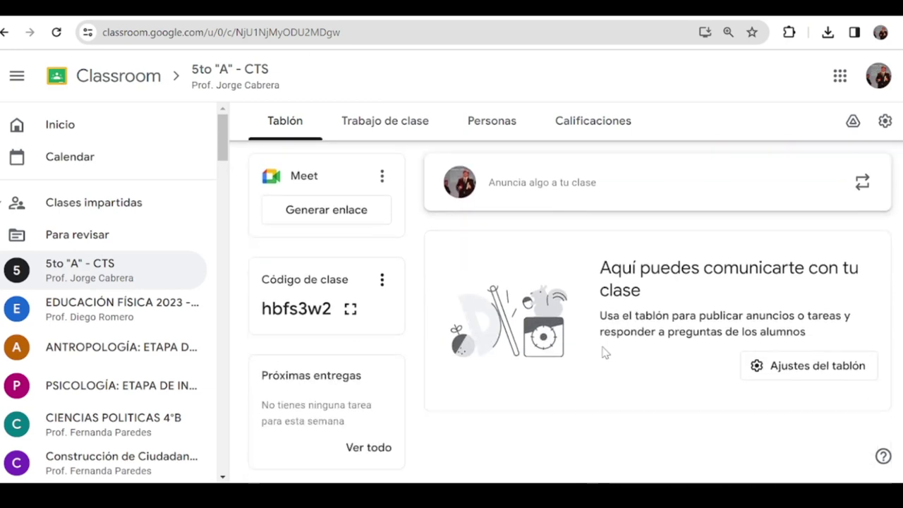
scroll(603, 354, "up", 1)
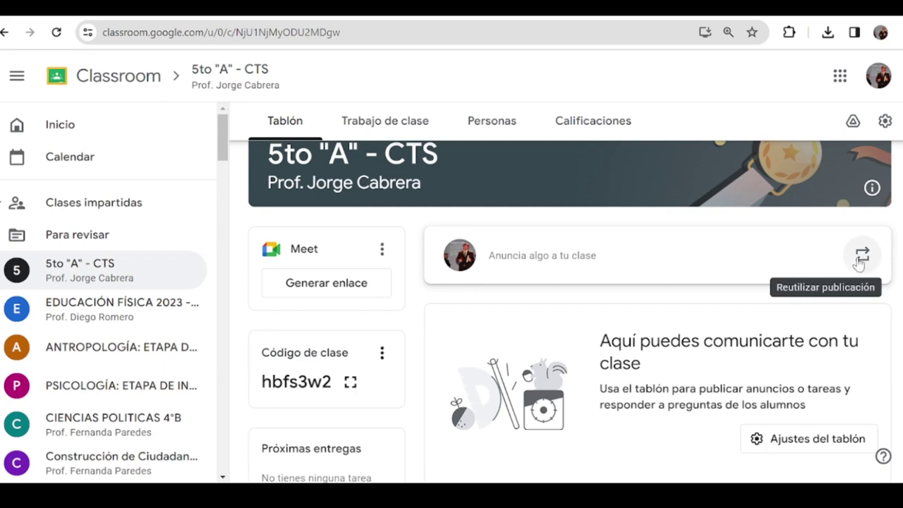
left_click(860, 255)
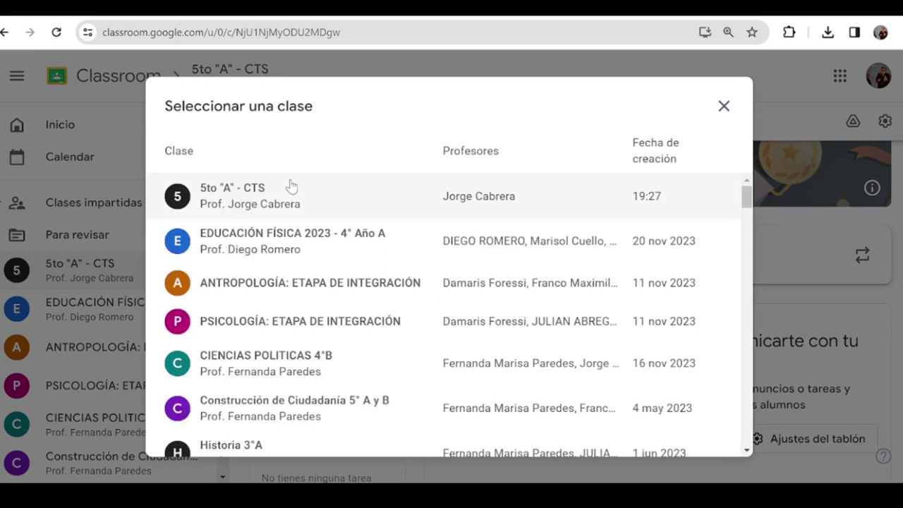
scroll(331, 211, "down", 7)
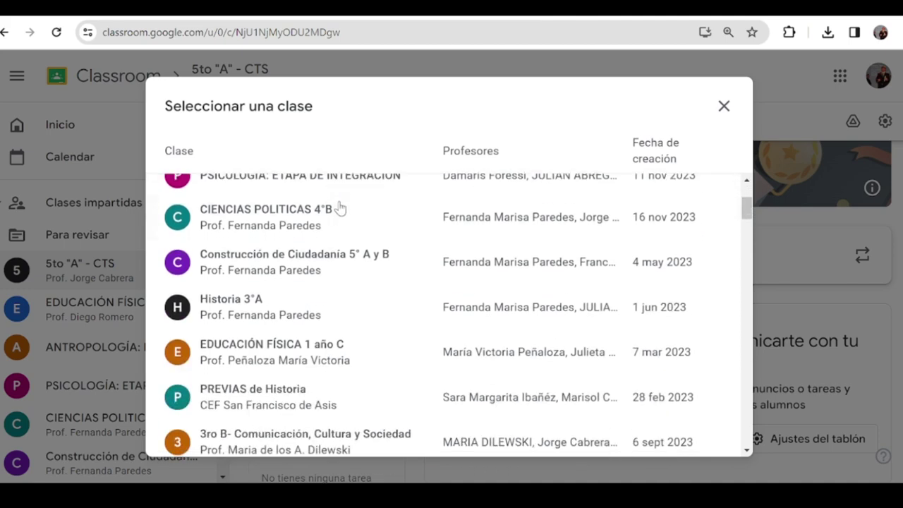
scroll(334, 252, "down", 15)
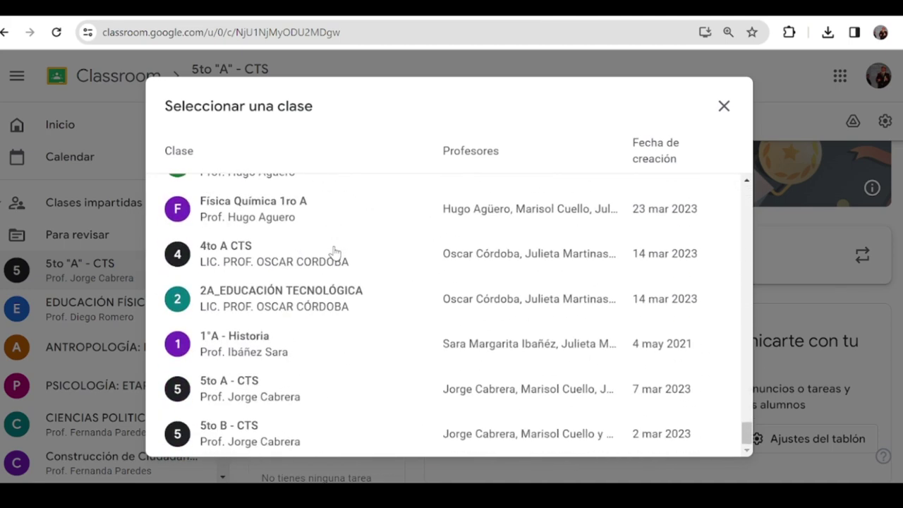
scroll(337, 271, "up", 20)
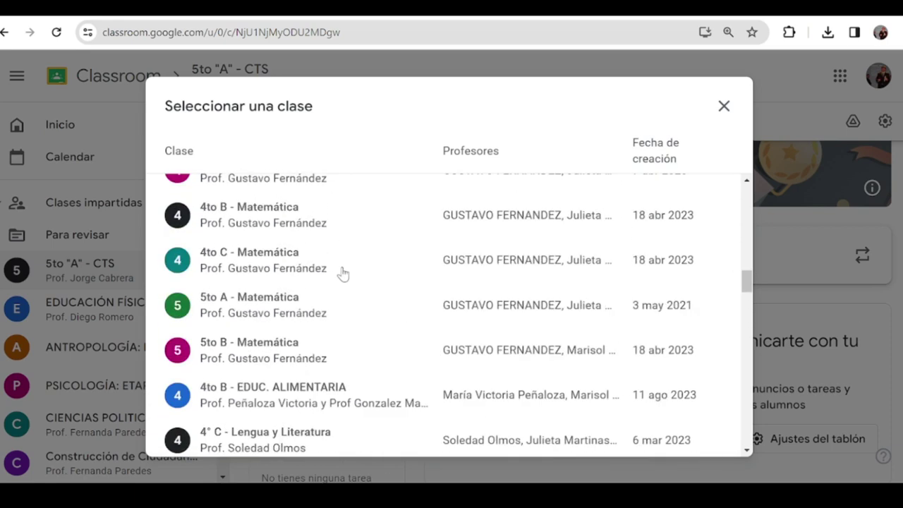
scroll(338, 280, "up", 3)
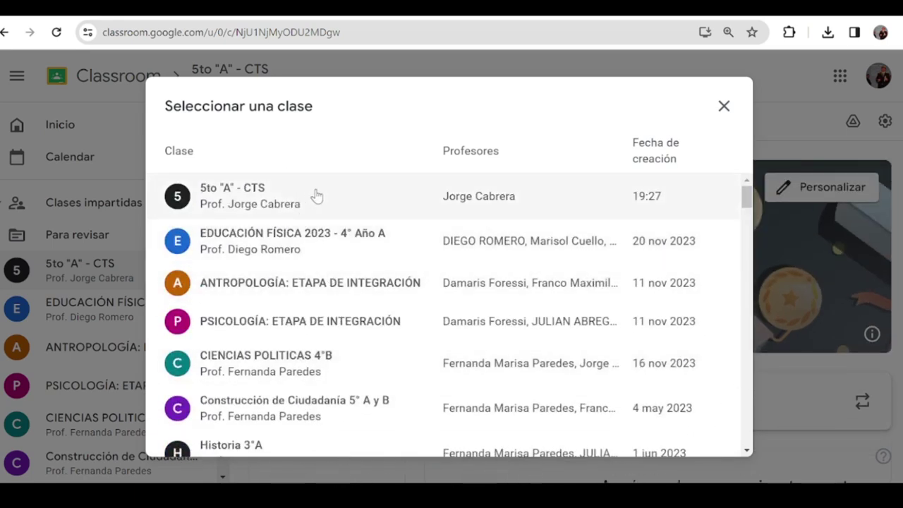
scroll(346, 197, "down", 15)
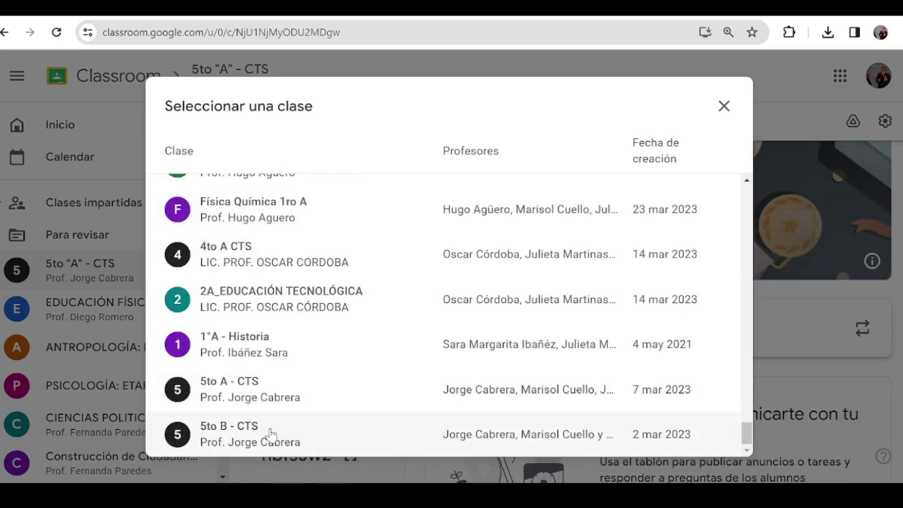
left_click(246, 442)
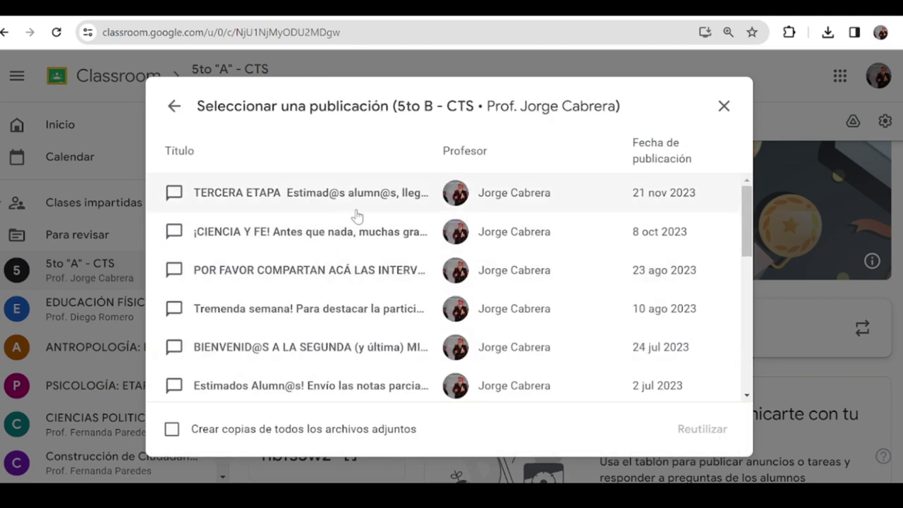
Reuse the "Bienvenidos!" post dated 7 mar 2023 as a new announcement without copying all its attachments
scroll(284, 235, "down", 10)
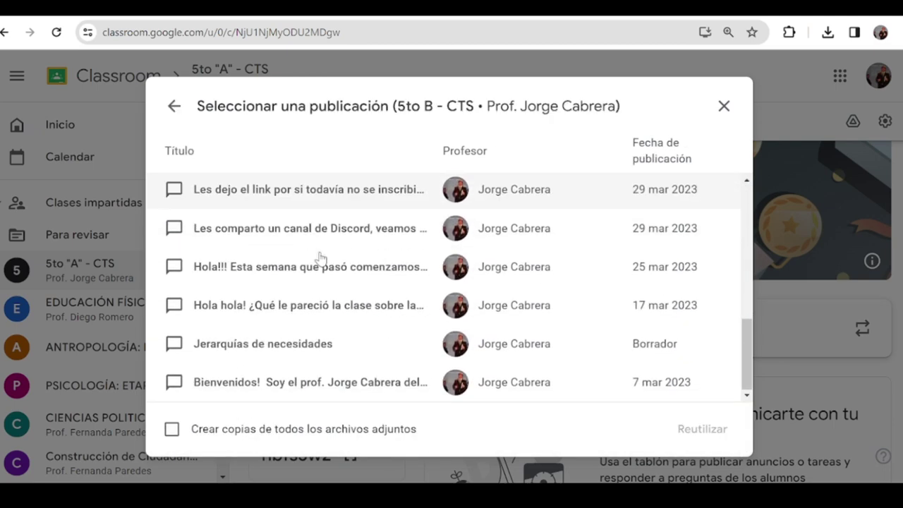
left_click(328, 386)
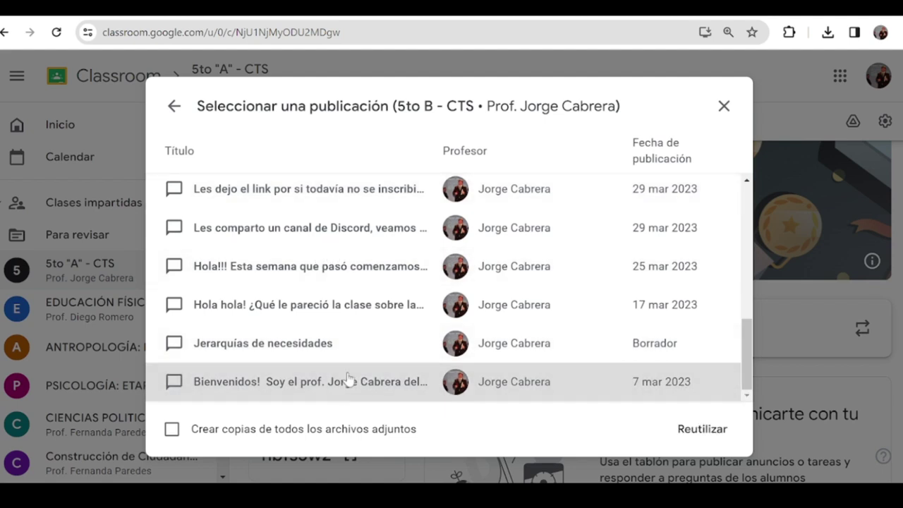
left_click(685, 439)
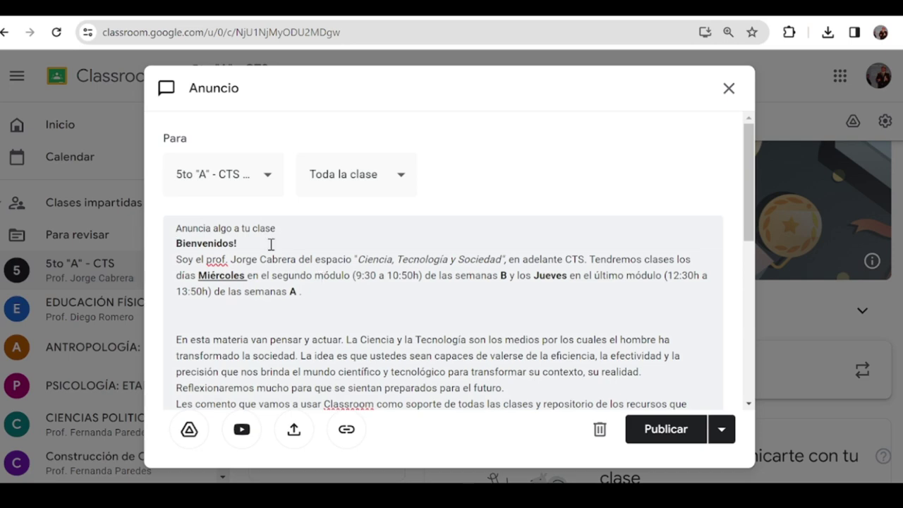
Review the reused announcement's welcome text and its attached files
scroll(286, 251, "down", 3)
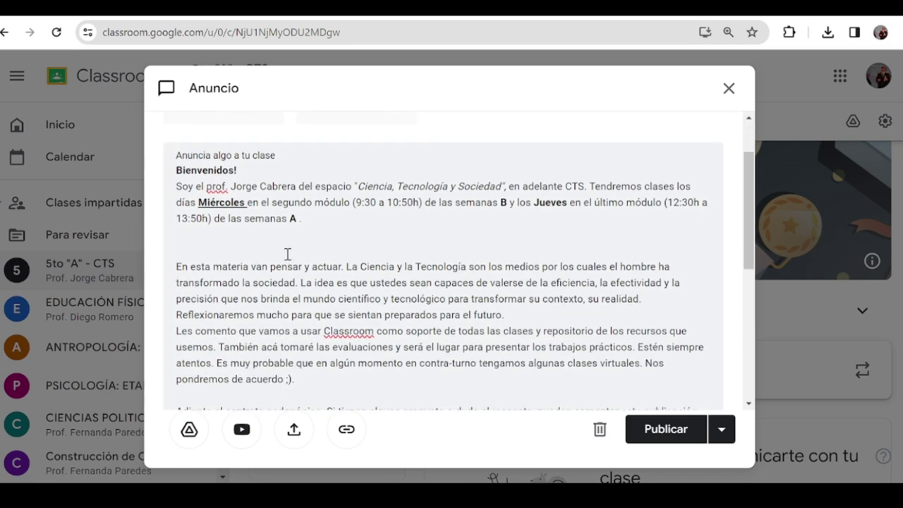
scroll(288, 254, "up", 3)
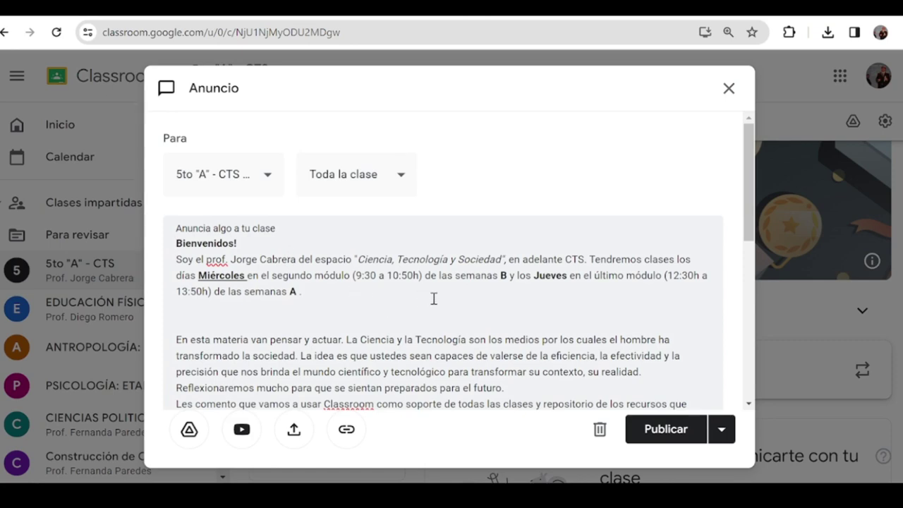
scroll(365, 289, "down", 3)
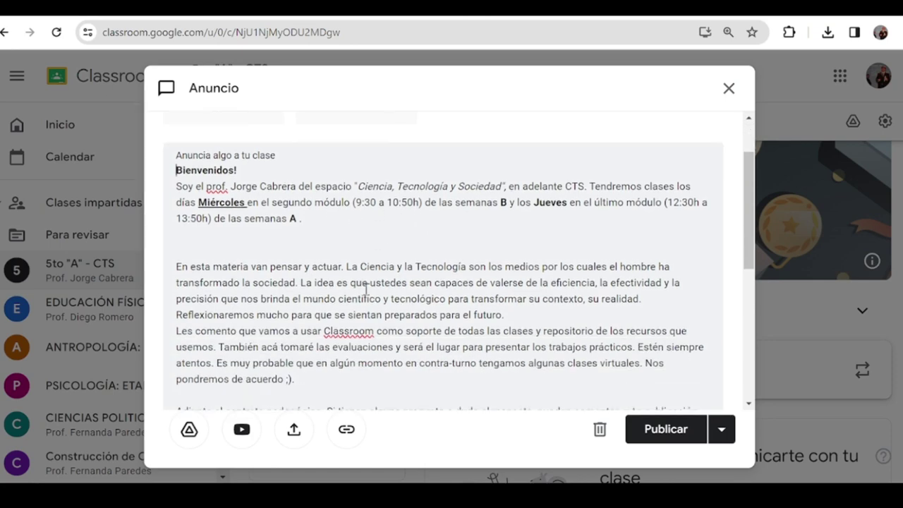
scroll(372, 291, "down", 2)
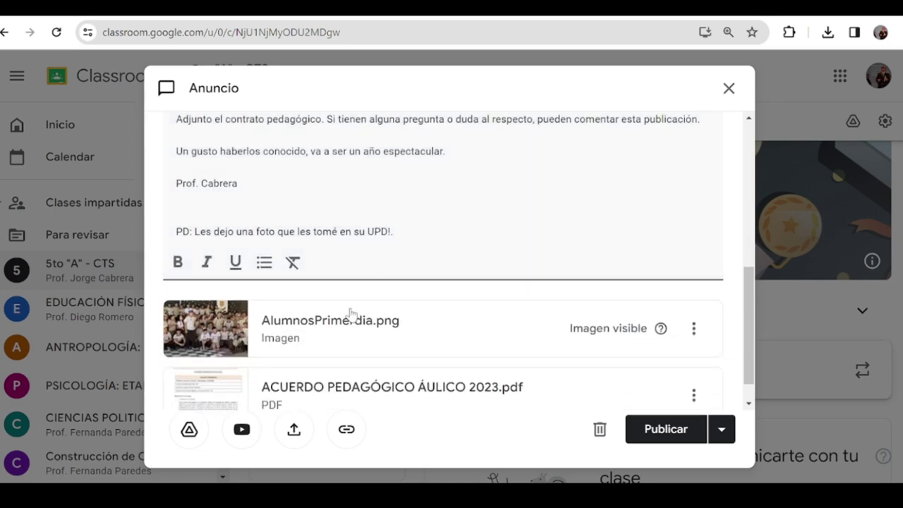
scroll(387, 331, "down", 1)
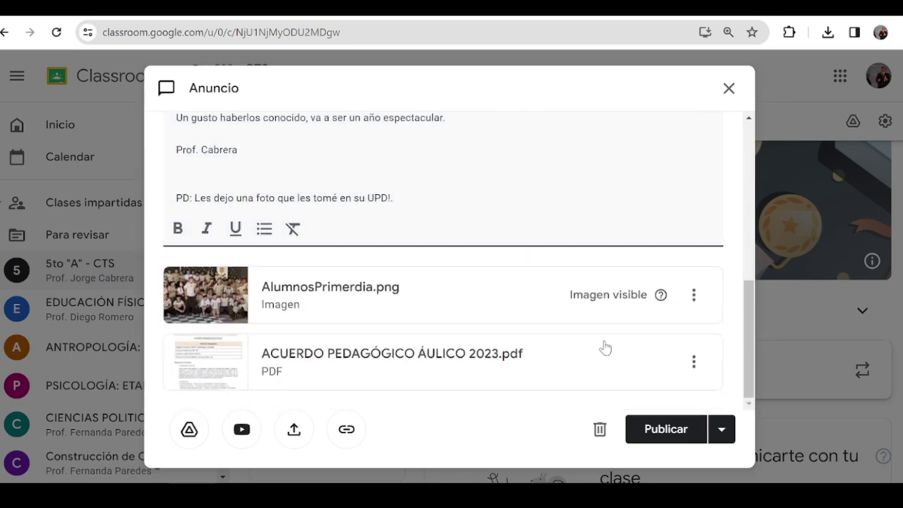